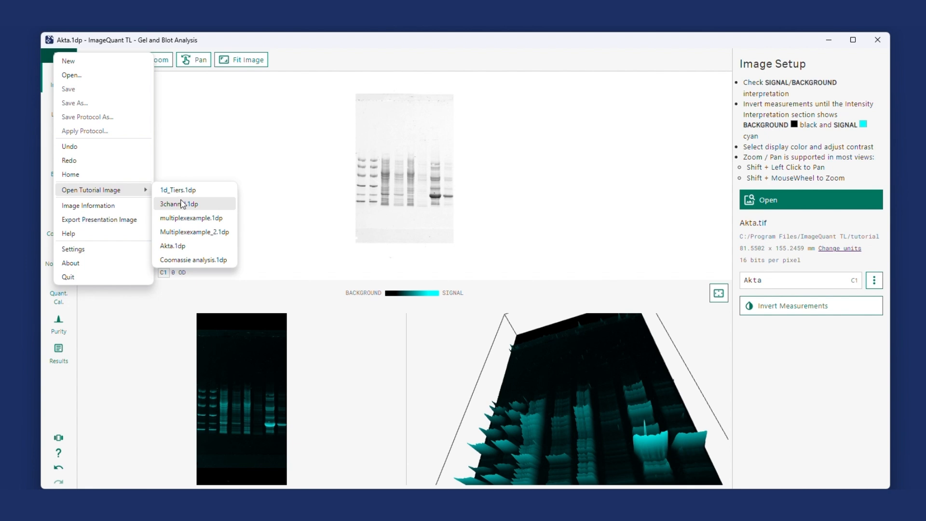
Step: Review the image information of Akta.tif and close it
left_click(307, 209)
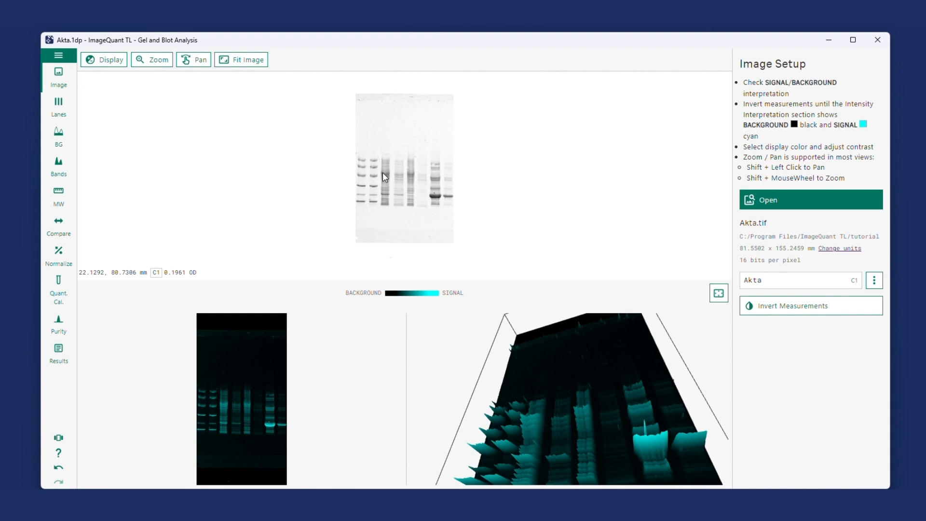
left_click(60, 57)
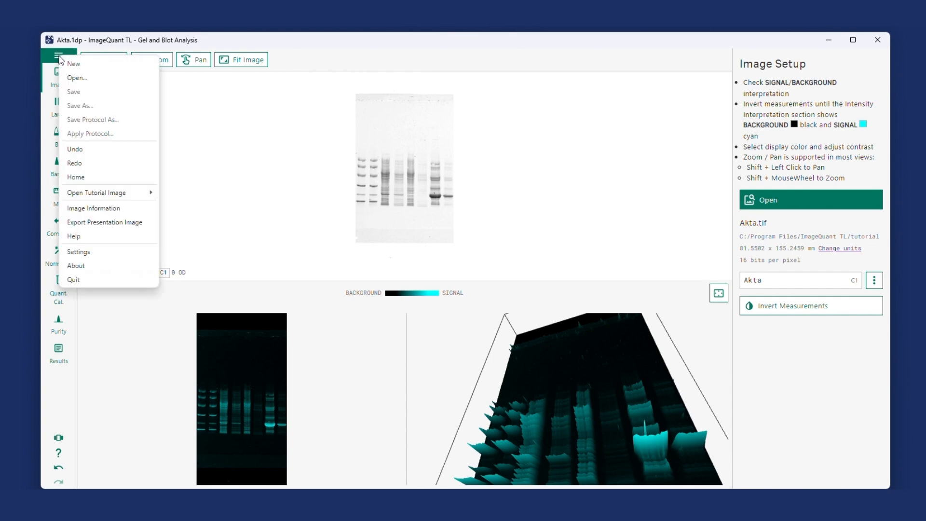
left_click(109, 211)
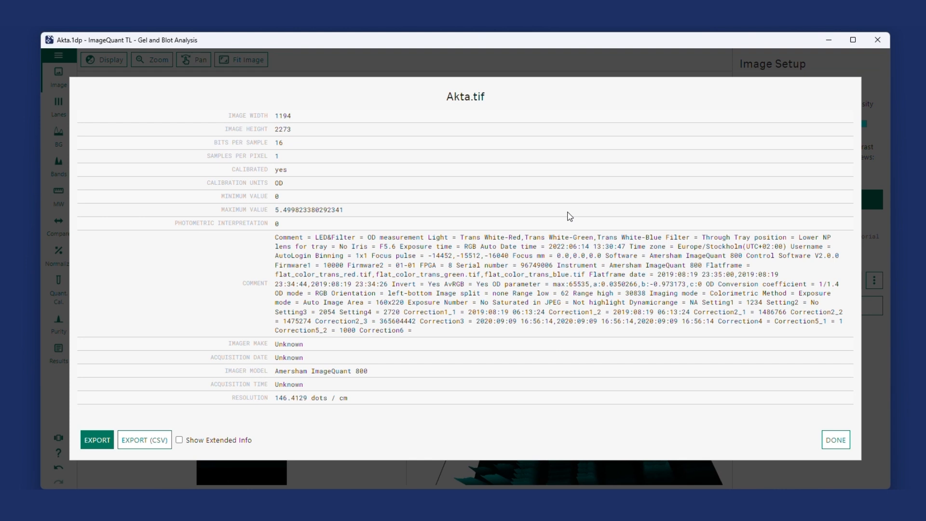
left_click(833, 441)
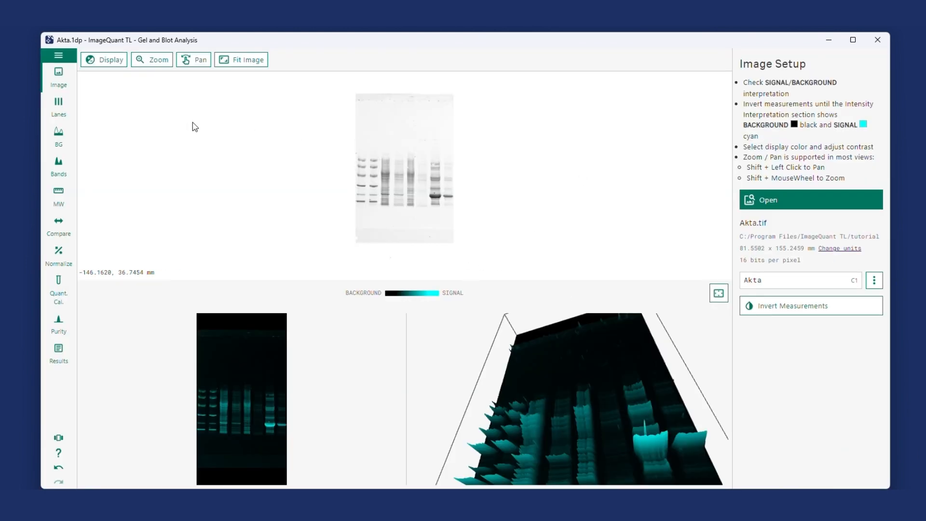
Step: Review the gel's lane, background and band definitions, including the available band detection presets
left_click(57, 105)
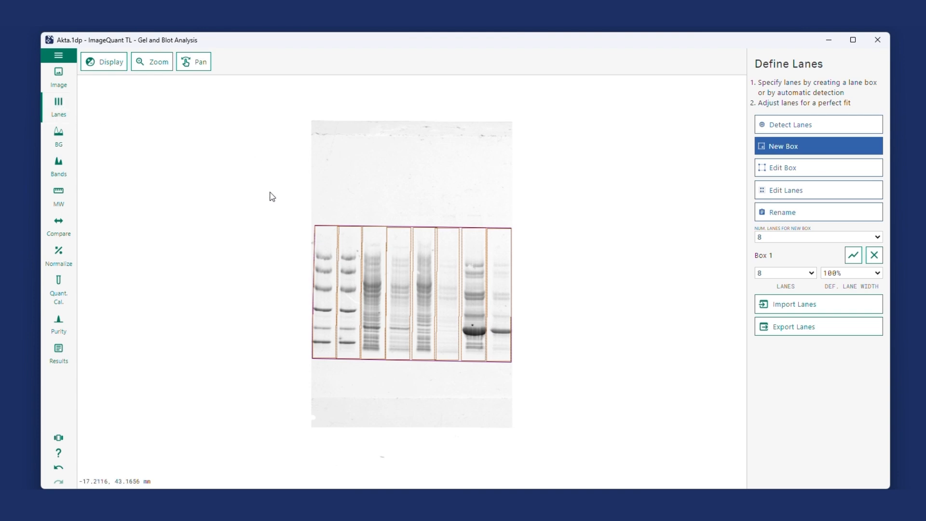
left_click(58, 136)
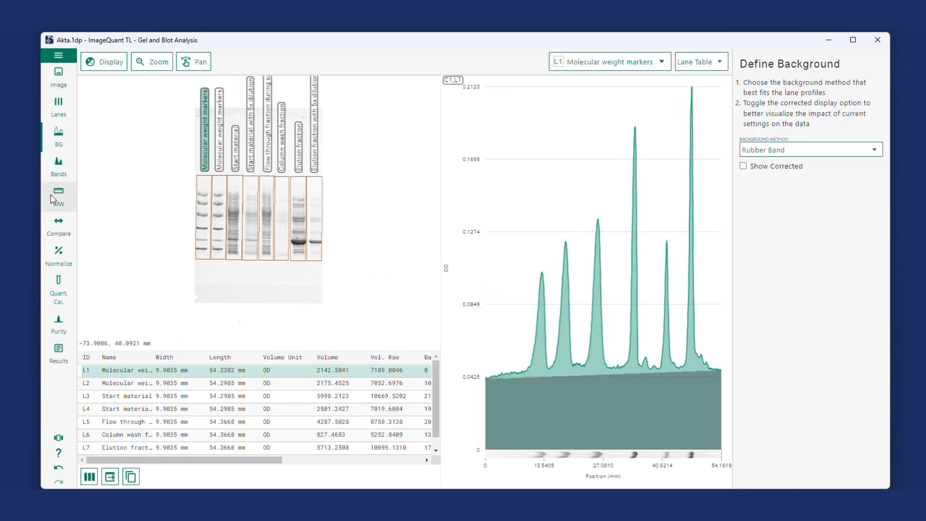
left_click(58, 166)
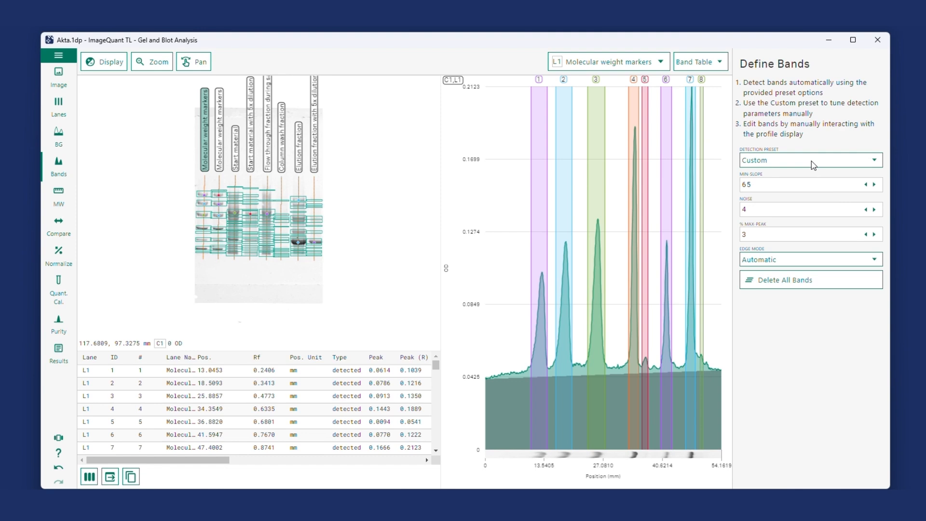
left_click(824, 167)
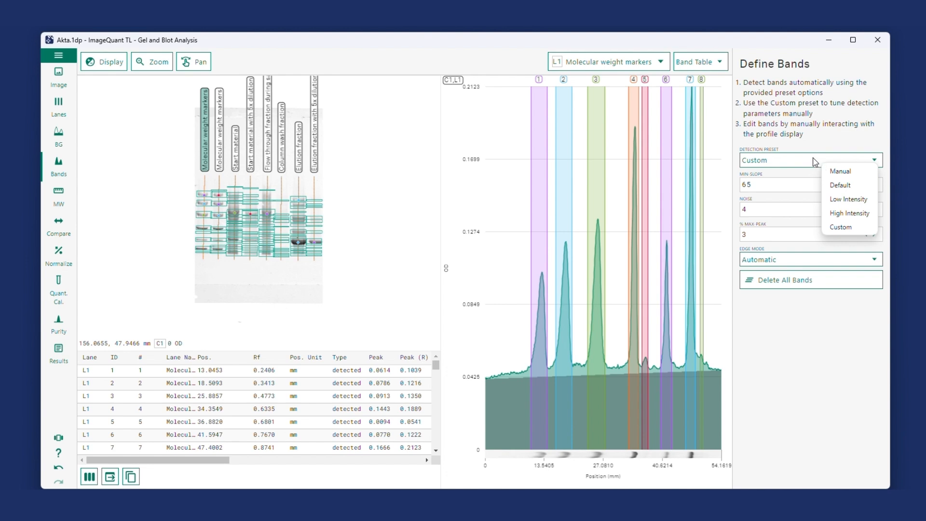
left_click(811, 146)
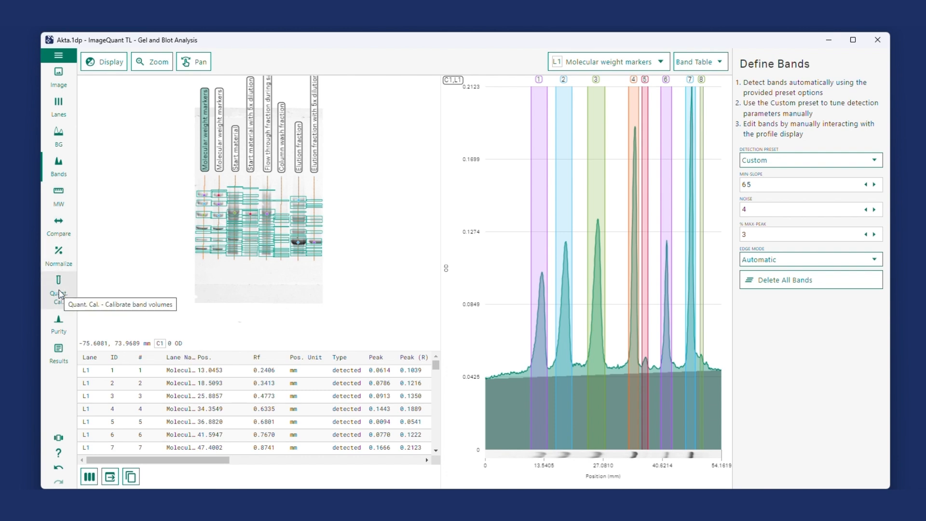
Step: In the purity analysis, compare the band tables of the Start material, Elution fraction and Elution fraction with 5x dilution lanes
left_click(58, 323)
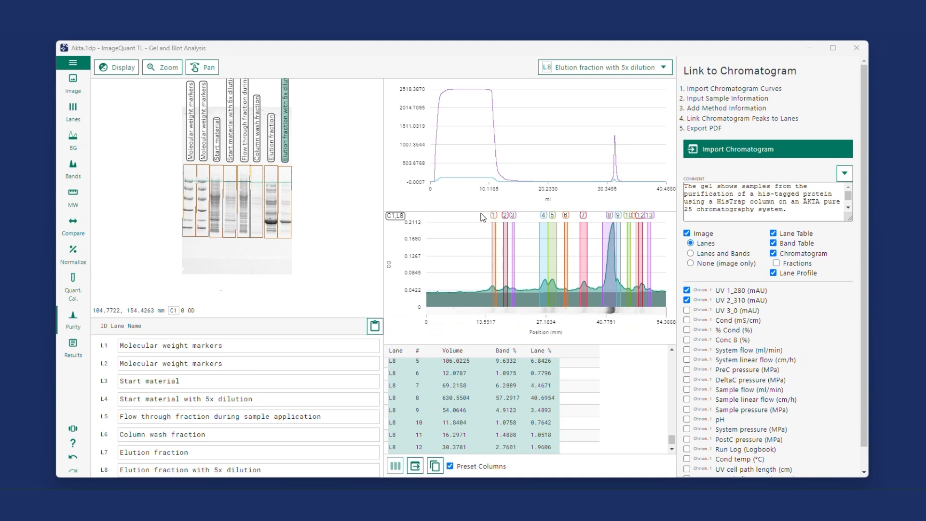
left_click(217, 134)
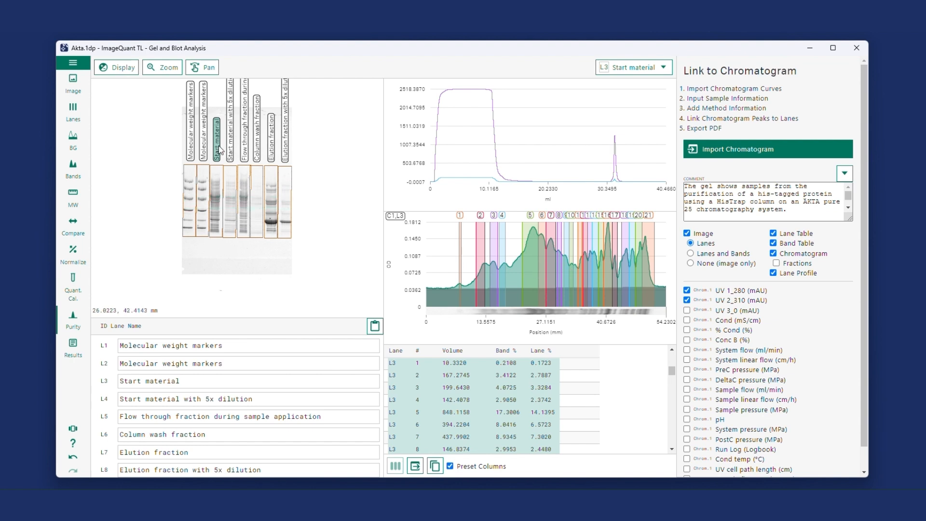
left_click(273, 144)
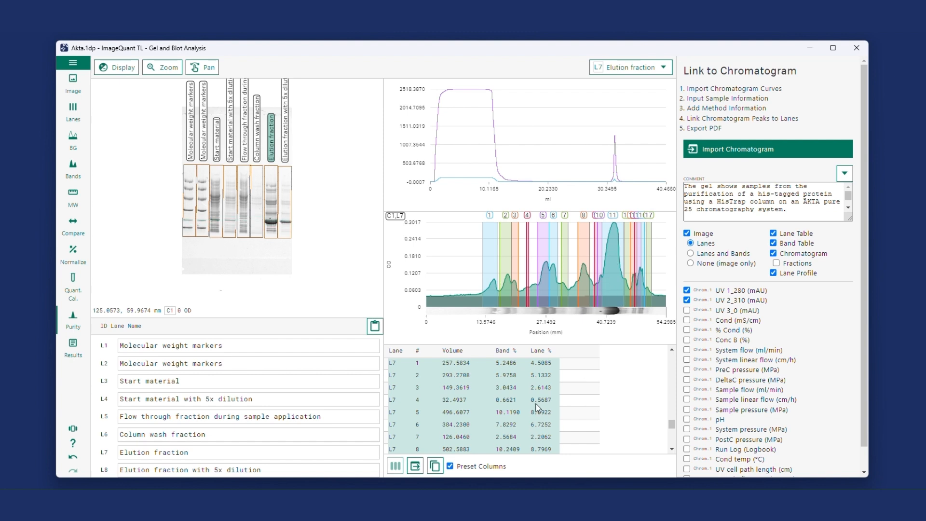
scroll(537, 407, "down", 4)
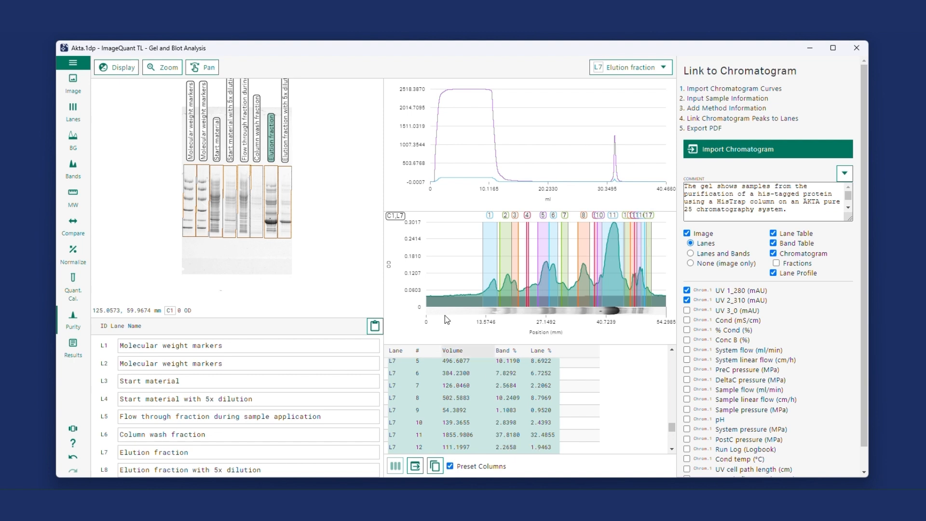
left_click(217, 142)
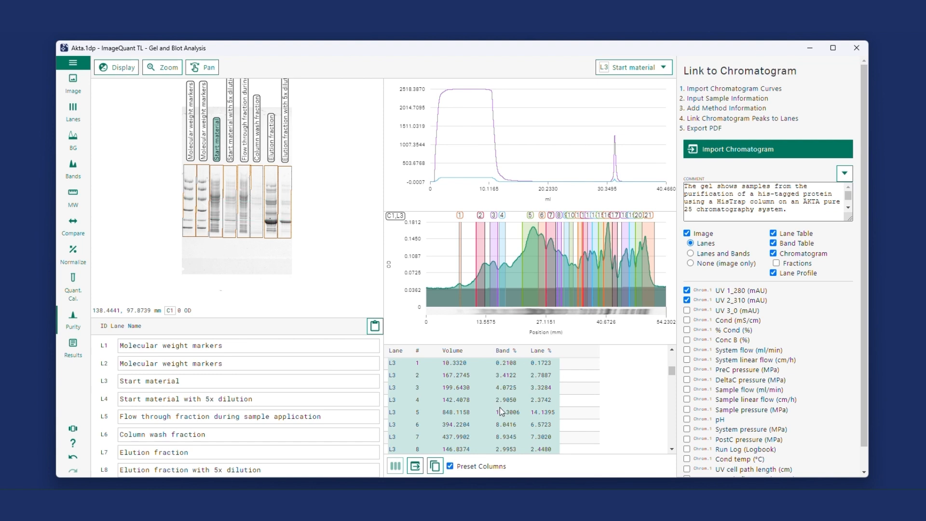
scroll(499, 409, "down", 3)
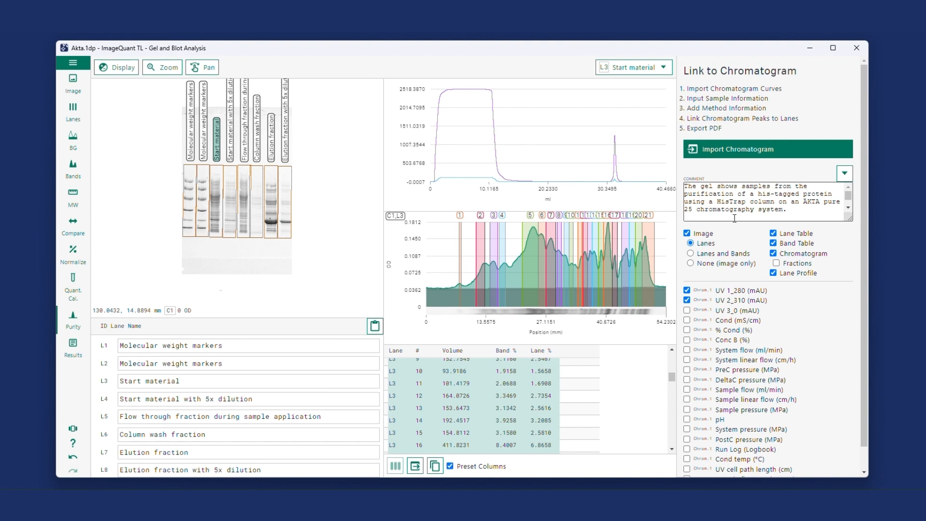
left_click(273, 138)
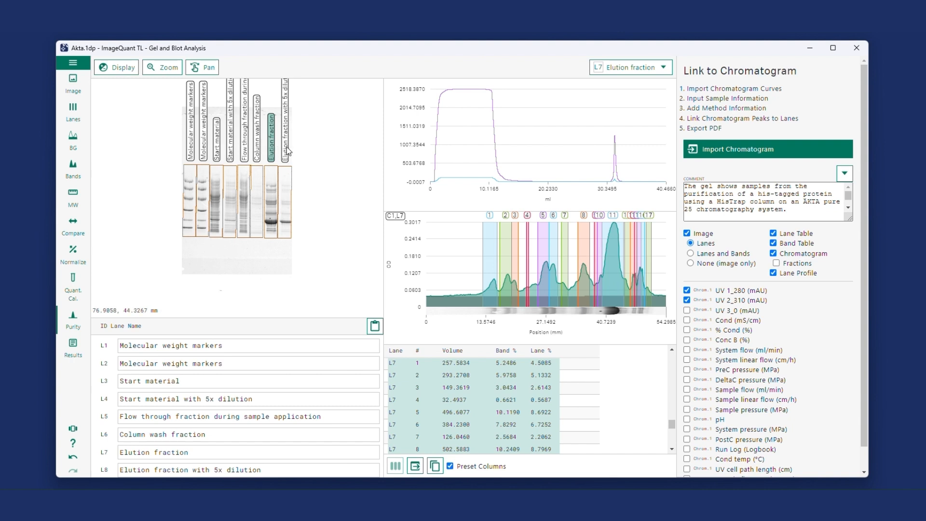
left_click(287, 147)
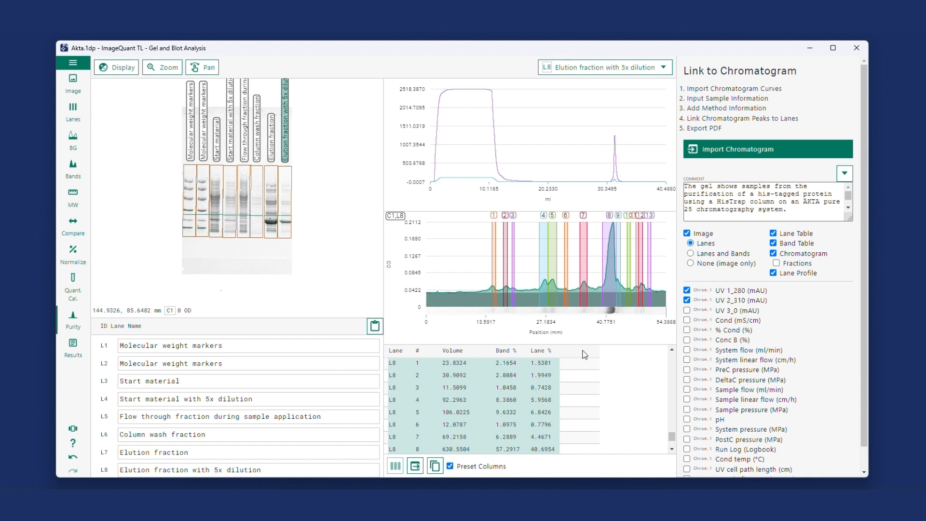
scroll(504, 432, "down", 2)
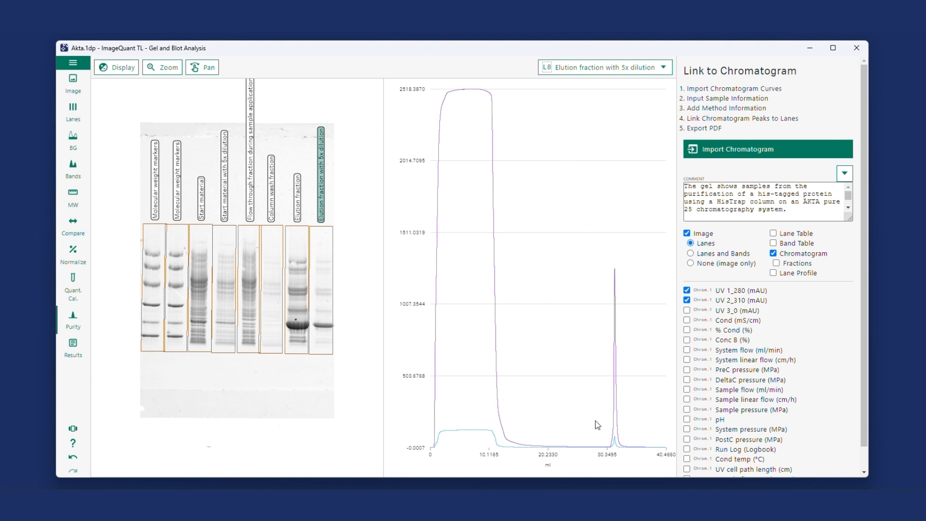
Step: Zoom in on the elution peak just past 30 ml in the chromatogram, shift the view slightly and reset the zoom
left_click(170, 68)
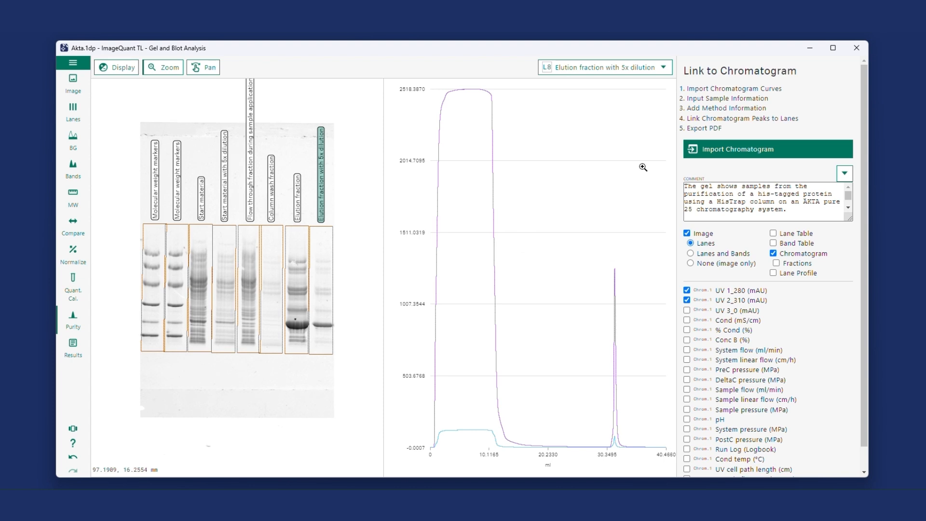
left_click_drag(585, 251, 643, 466)
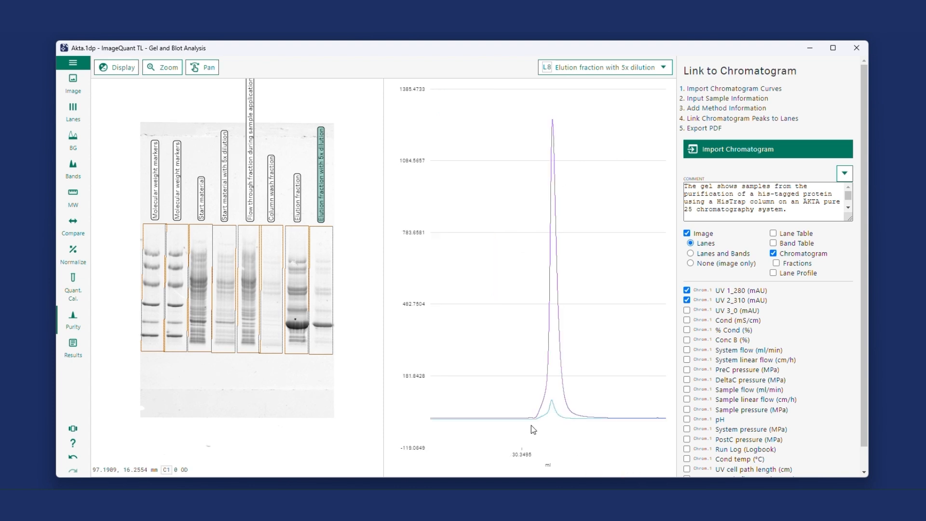
mouse_move(551, 398)
left_mouse_down()
mouse_move(534, 378)
mouse_move(521, 408)
mouse_move(542, 406)
left_mouse_up()
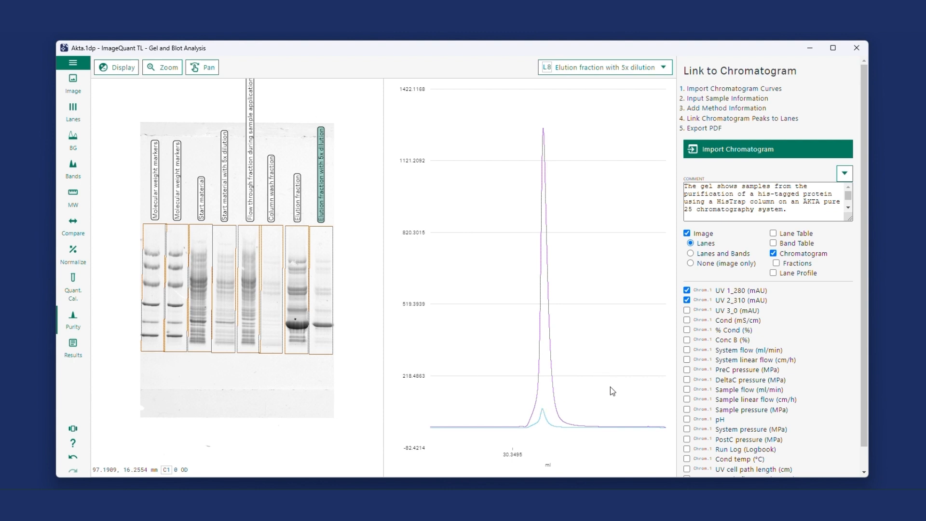
right_click(583, 313)
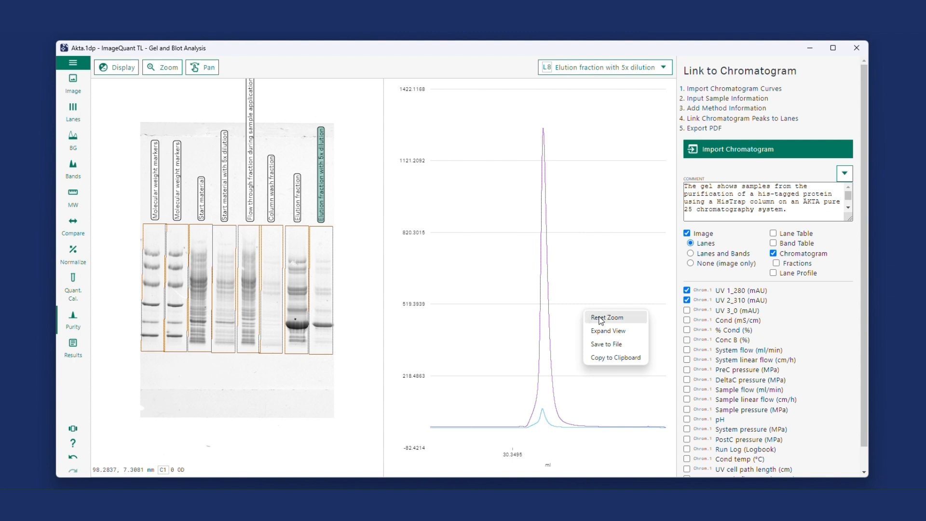
left_click(600, 318)
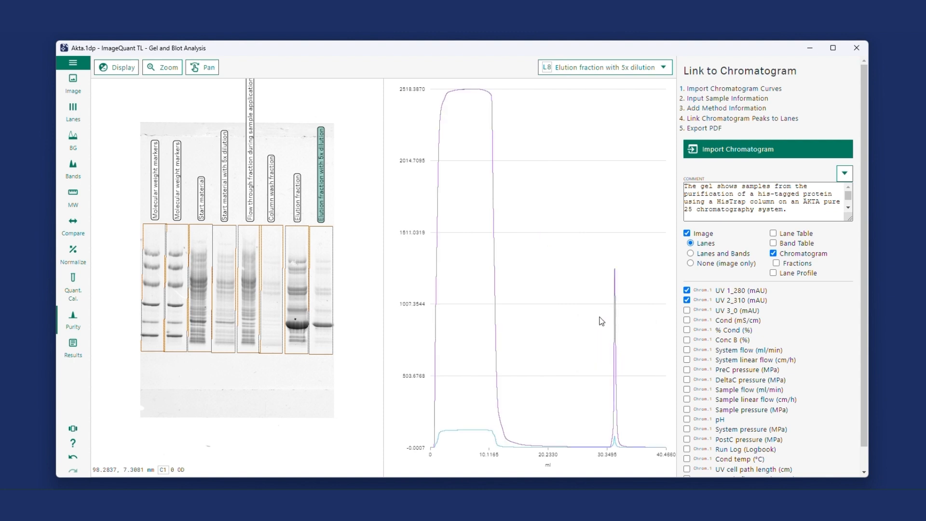
Step: Add the pH, system pressure, sample pressure, sample linear flow, sample flow and DeltaC pressure curves to the chromatogram
left_click(686, 419)
left_click(686, 428)
left_click(687, 409)
left_click(686, 398)
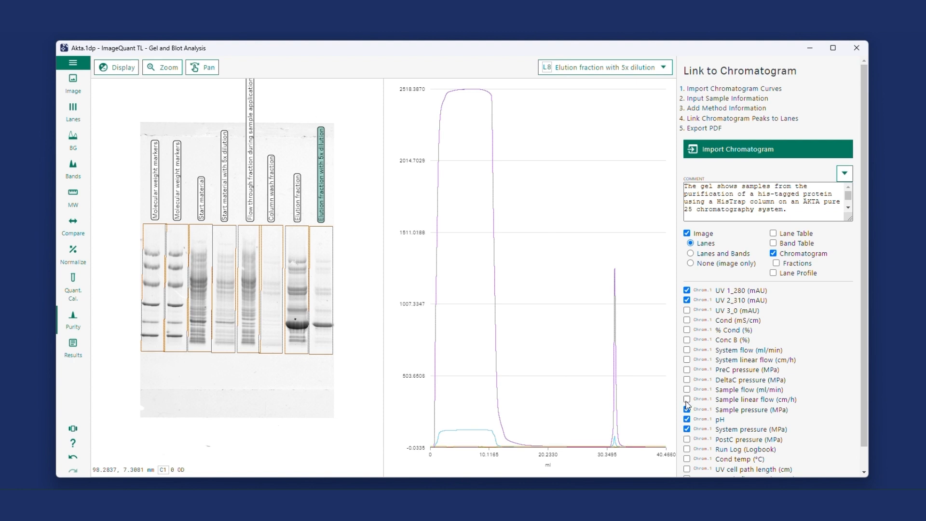
left_click(688, 389)
Step: Hide all chromatogram curves: UV 1_280, UV 2_310, pH, and the selected pressure and flow curves
left_click(687, 290)
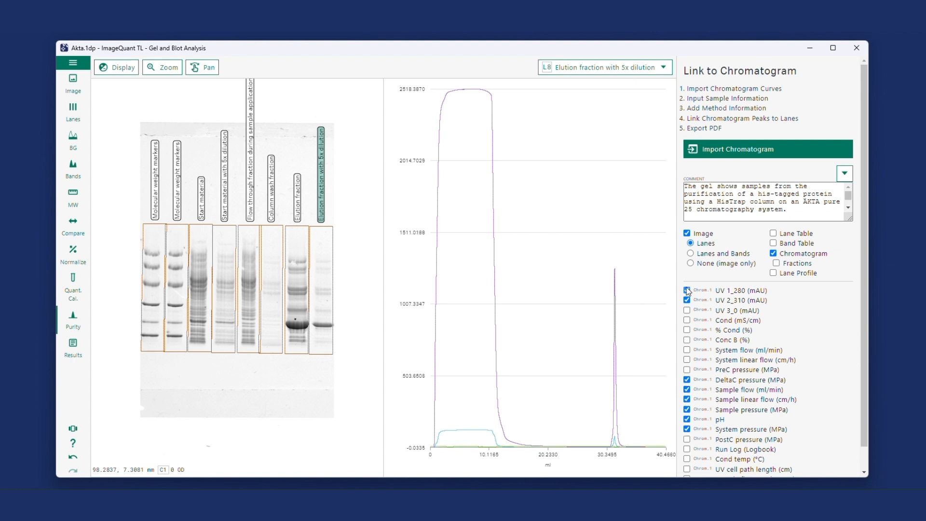
left_click(687, 299)
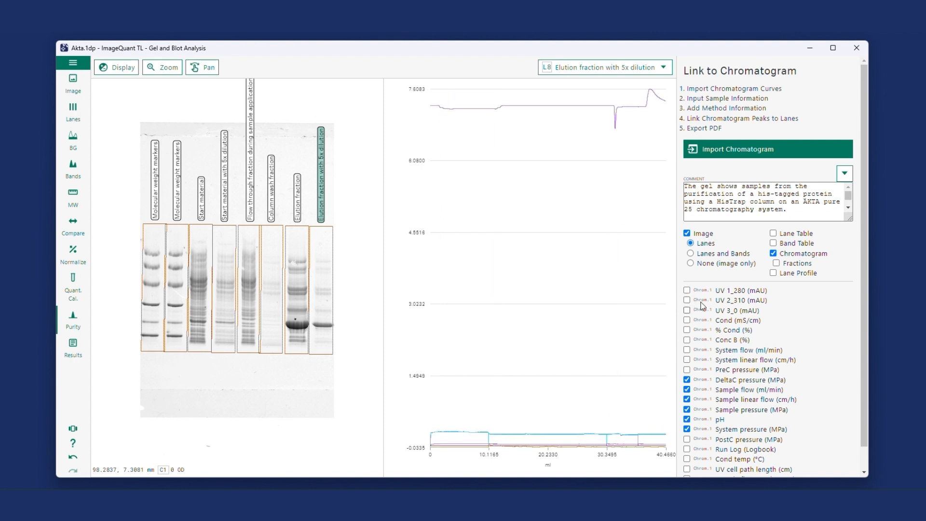
left_click(687, 429)
left_click(687, 419)
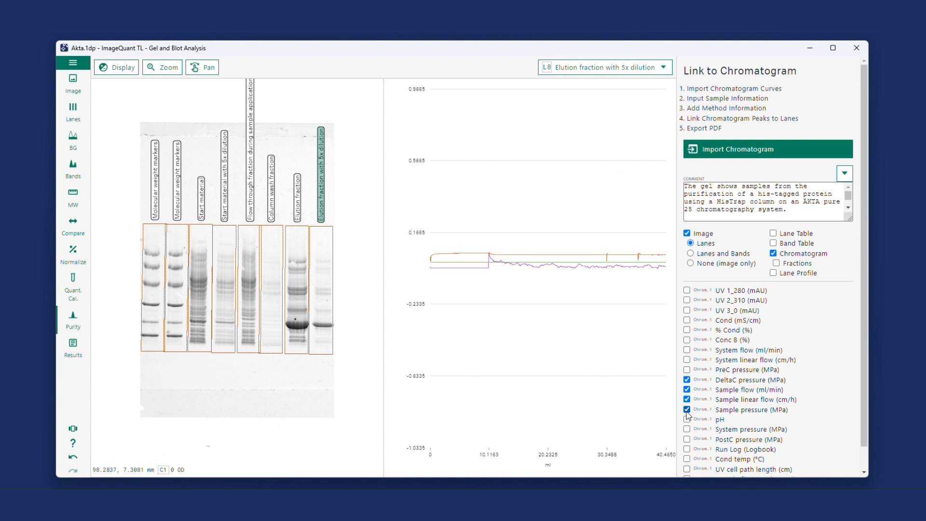
left_click(687, 409)
left_click(686, 399)
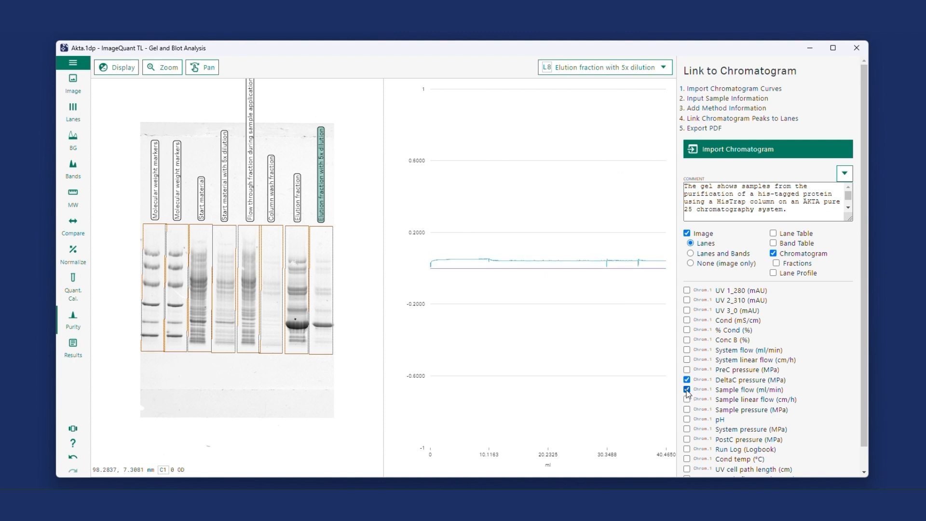
left_click(686, 389)
left_click(687, 380)
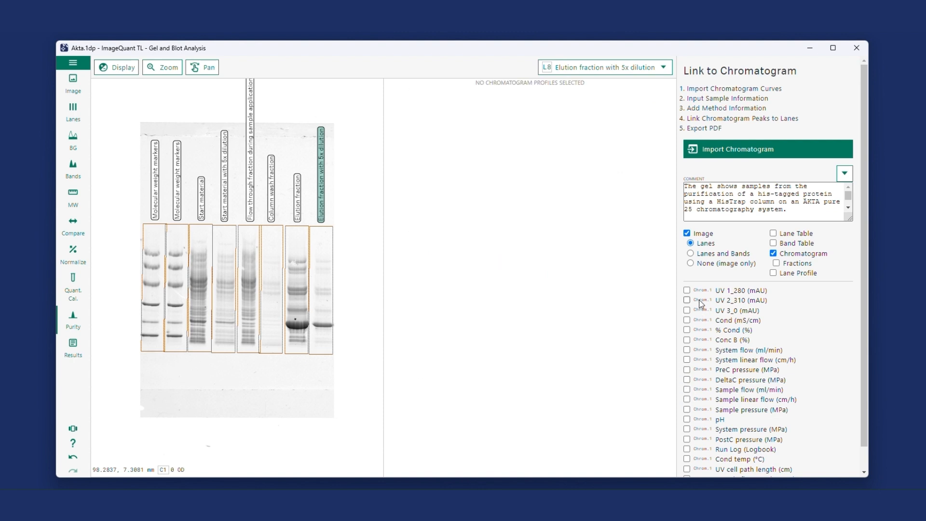
Step: Show only the UV 1_280 (mAU) curve in the chromatogram and add the lane table and band table to the view
left_click(686, 290)
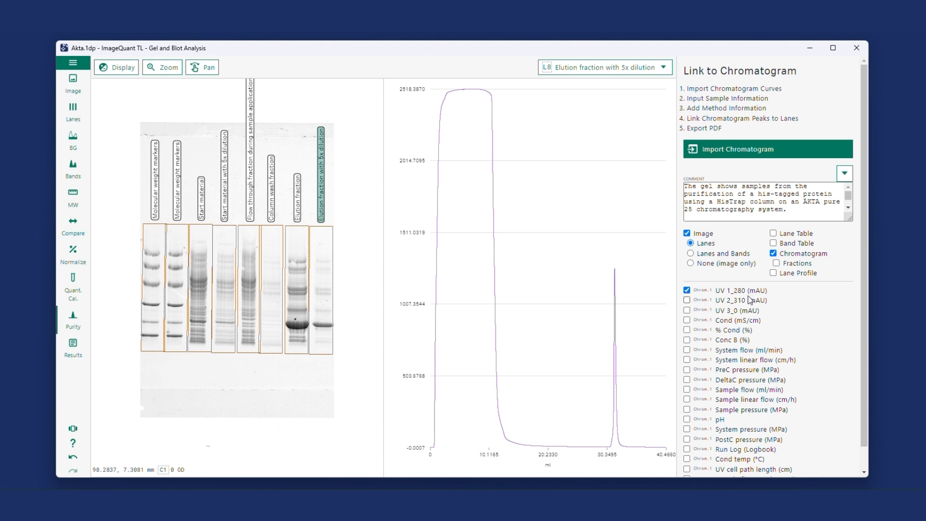
left_click(687, 300)
left_click(687, 300)
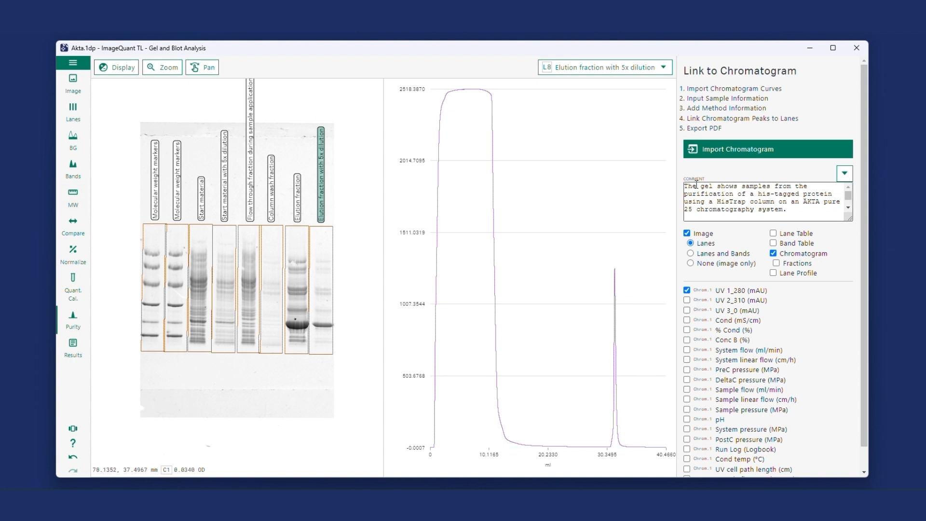
left_click(773, 233)
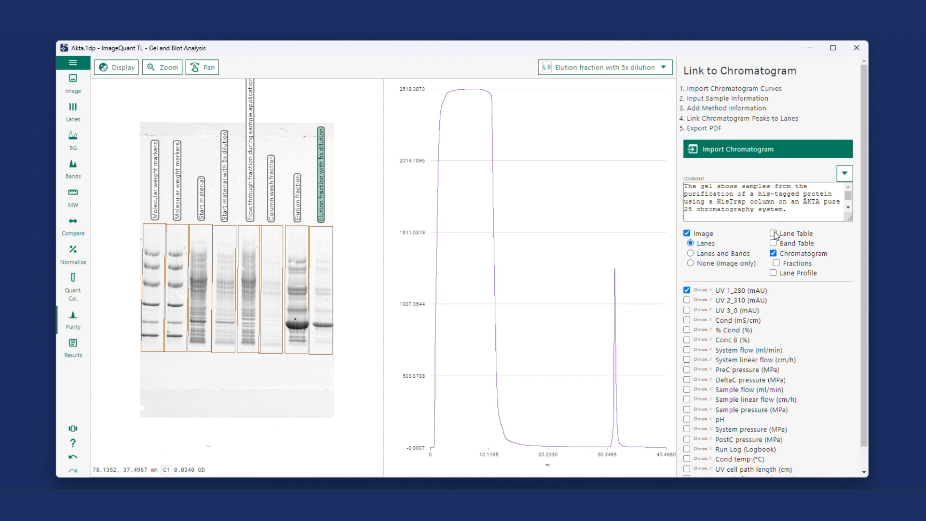
left_click(772, 242)
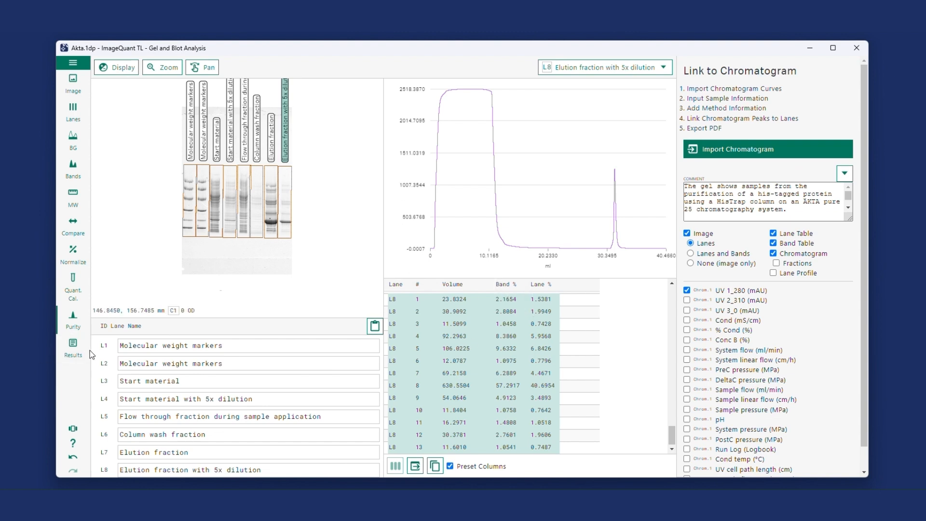
Step: View the band and lane information in the results and return to the purity analysis
left_click(73, 346)
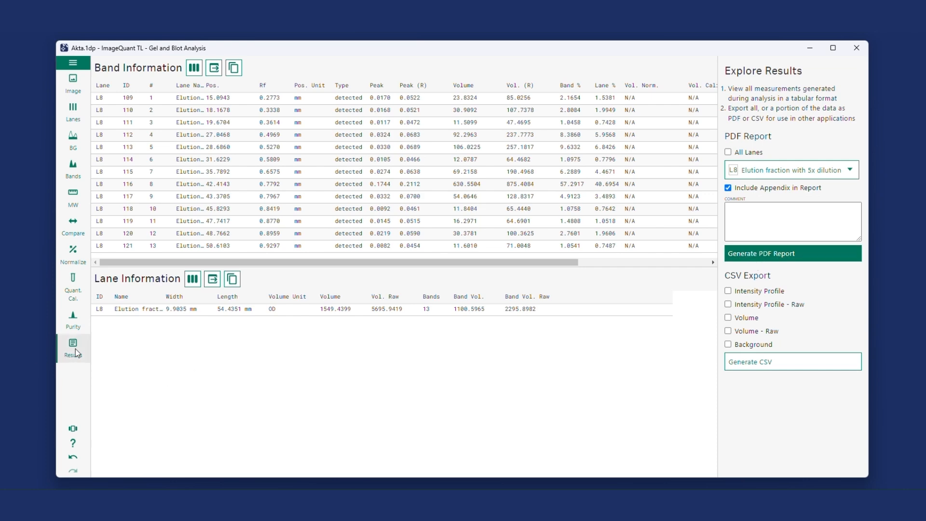
left_click(76, 318)
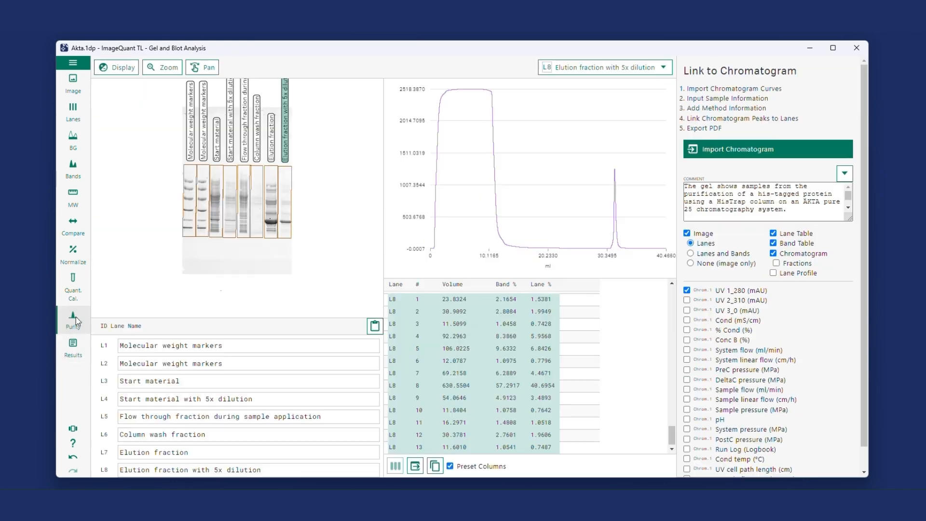
right_click(541, 219)
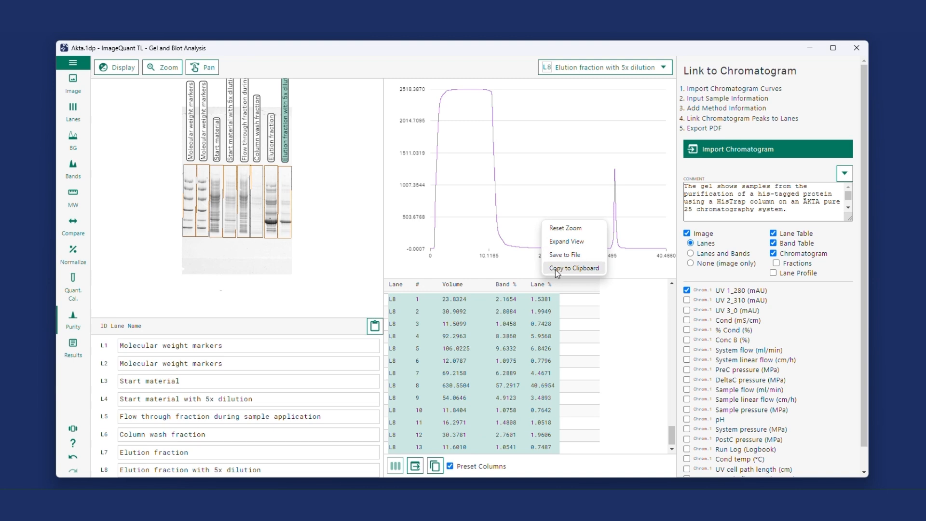
left_click(611, 329)
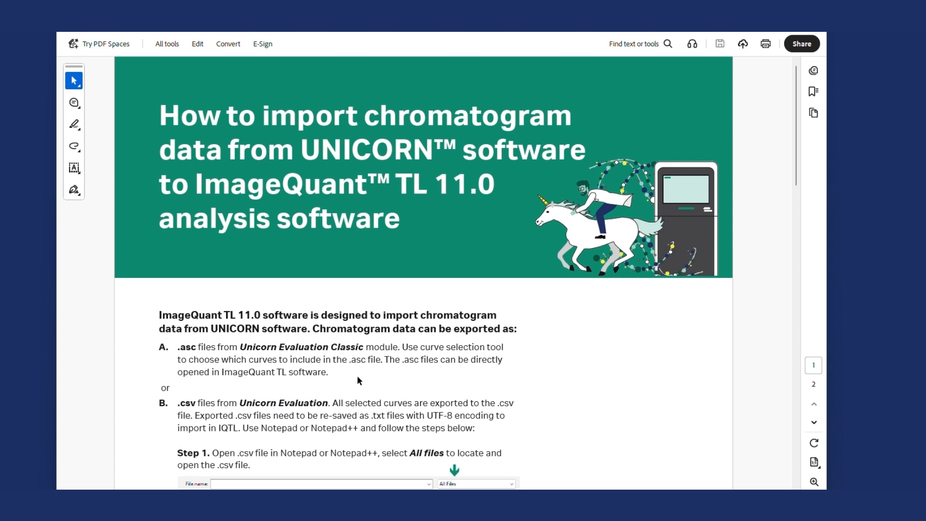
Step: Read the UNICORN-to-ImageQuant TL 11.0 import guide through the .asc and .csv export instructions, UTF-8 re-saving steps and x-axis zero setting note
scroll(357, 380, "down", 1)
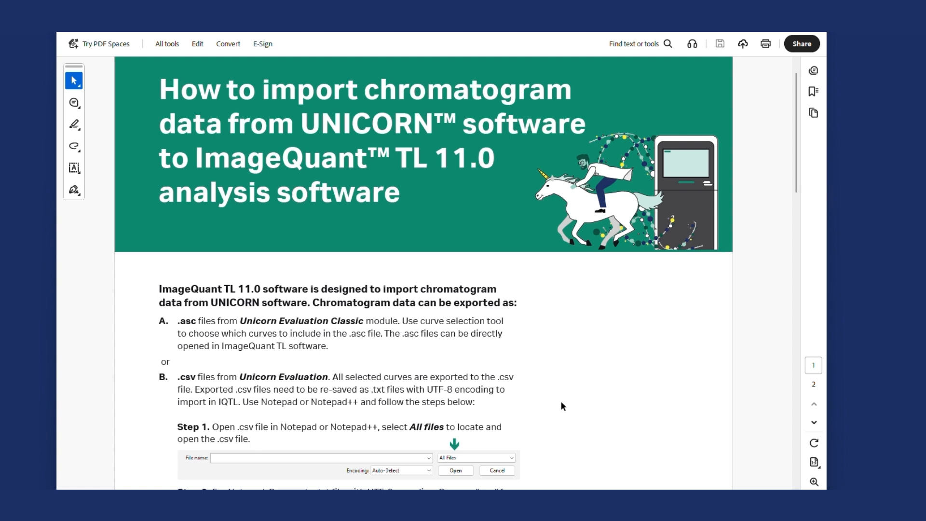
scroll(561, 402, "down", 1)
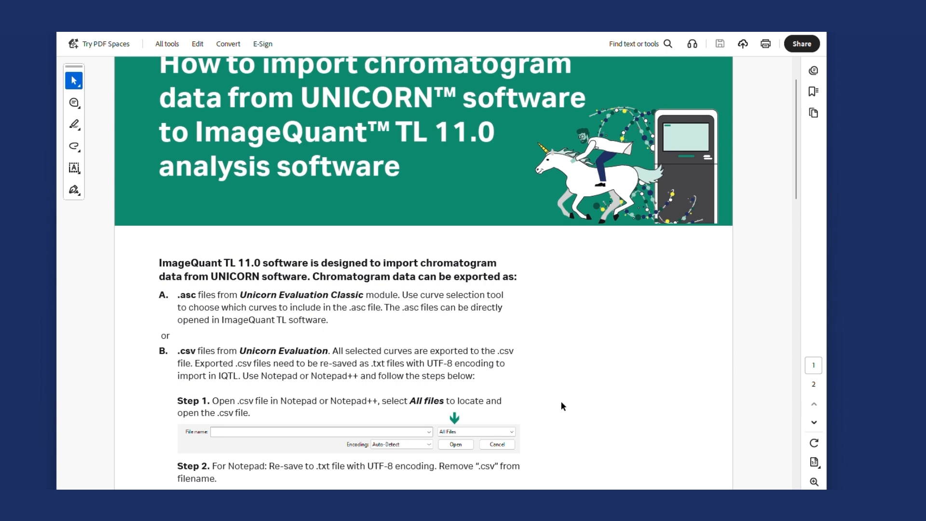
scroll(559, 398, "up", 2)
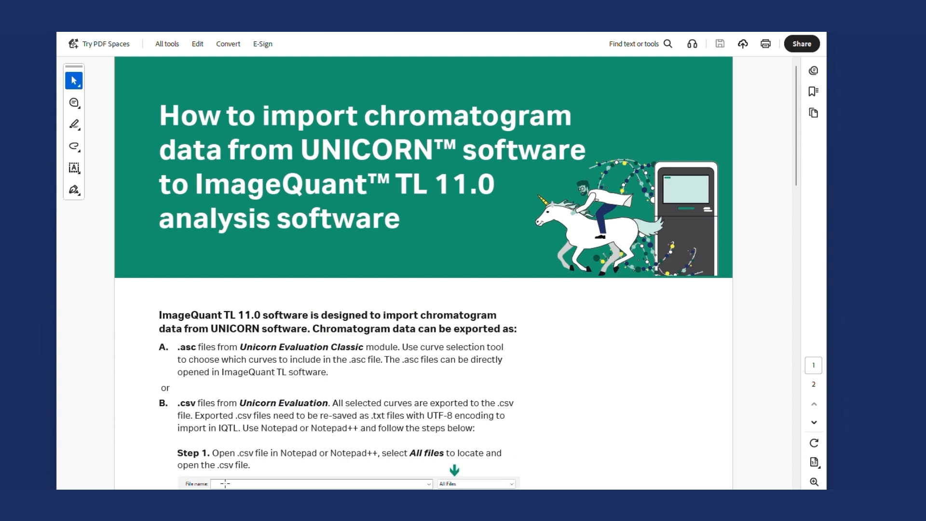
scroll(608, 444, "down", 4)
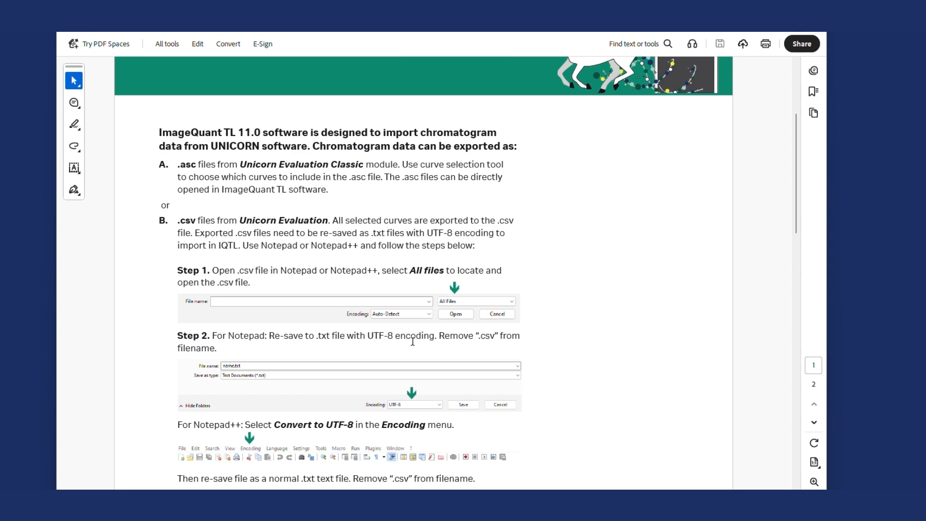
scroll(666, 401, "down", 5)
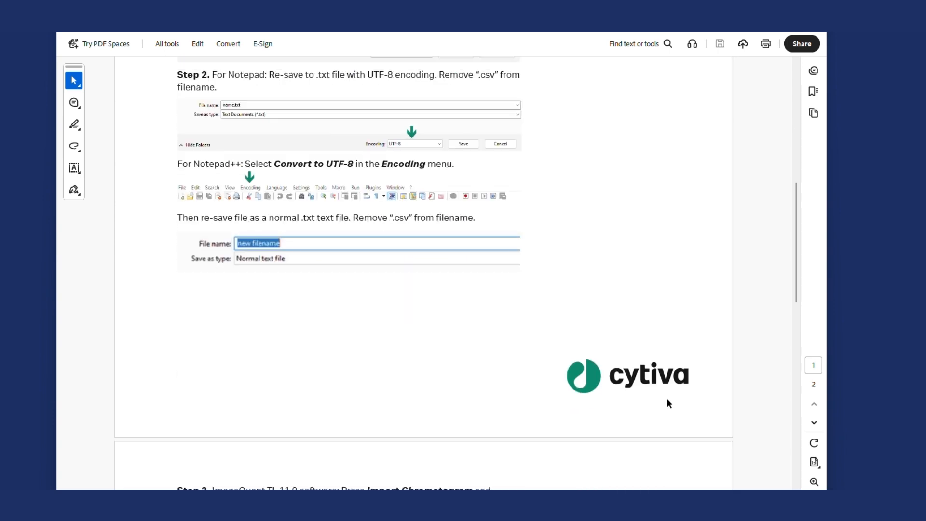
scroll(665, 394, "down", 11)
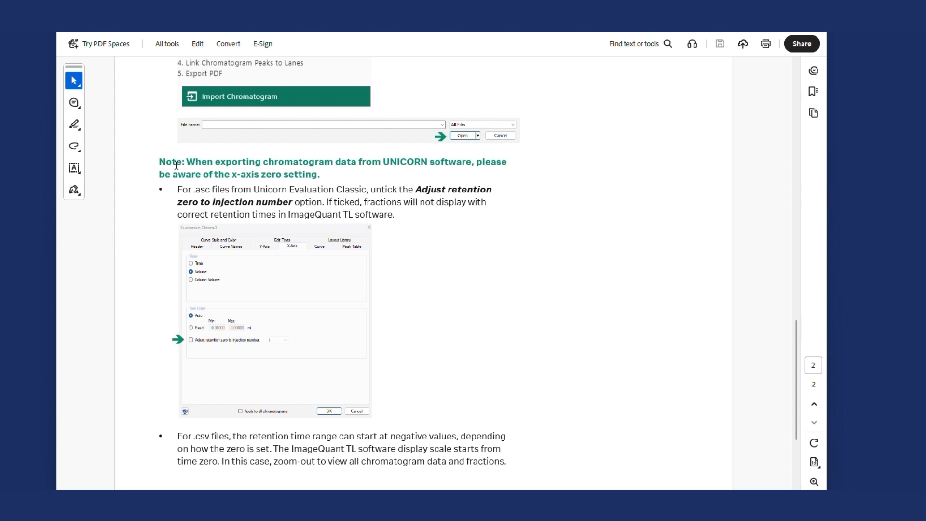
scroll(486, 322, "down", 1)
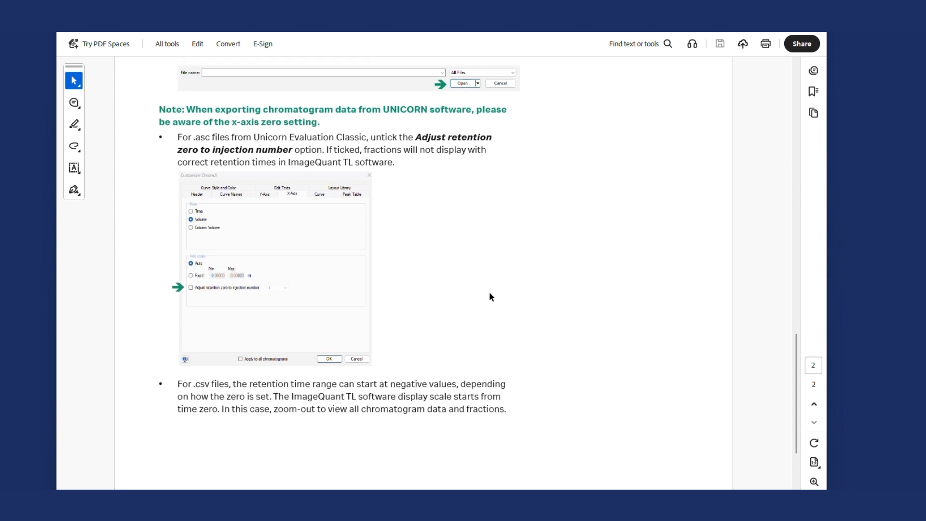
scroll(489, 241, "down", 1)
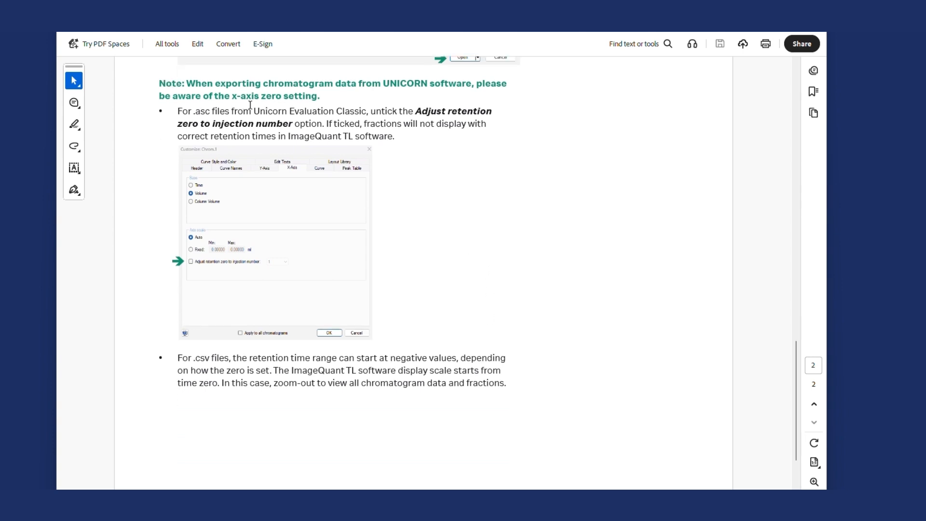